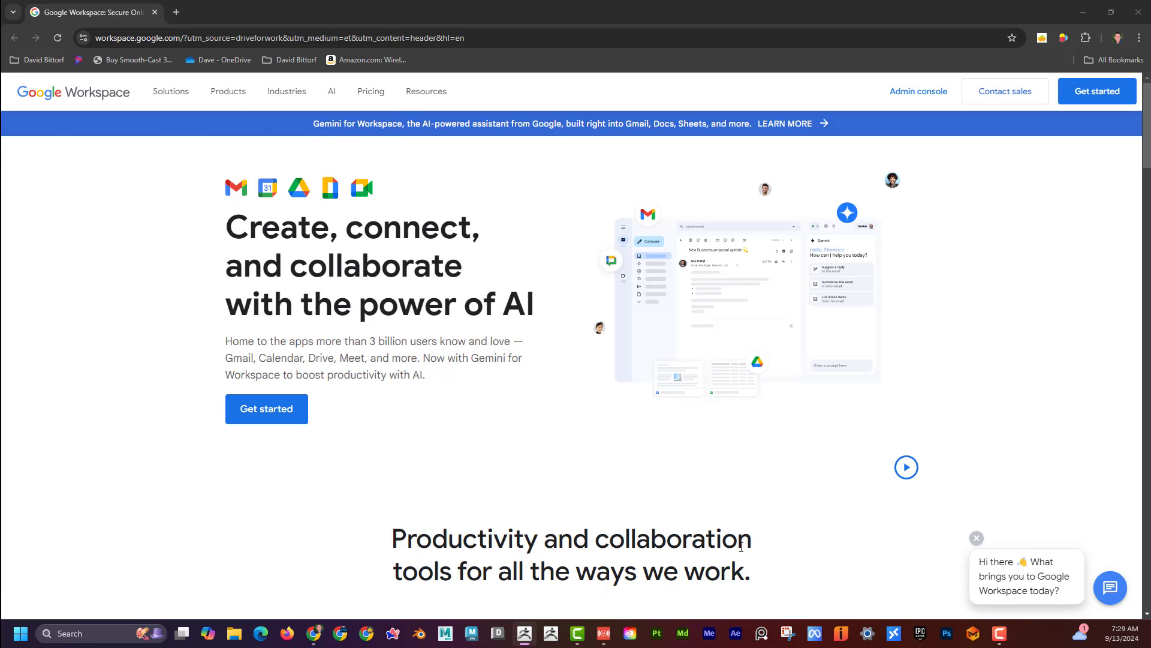
Bring the mirrored iPad's ZBrush home screen to the front, then switch to desktop ZBrush
mouse_move(603, 633)
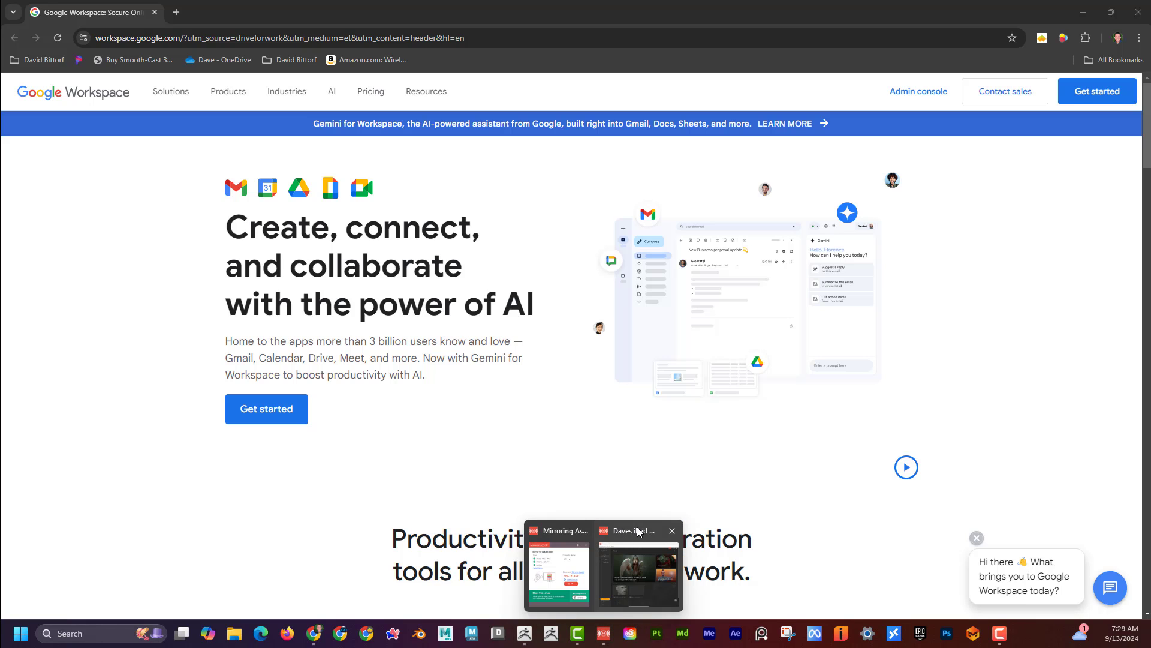
click(636, 530)
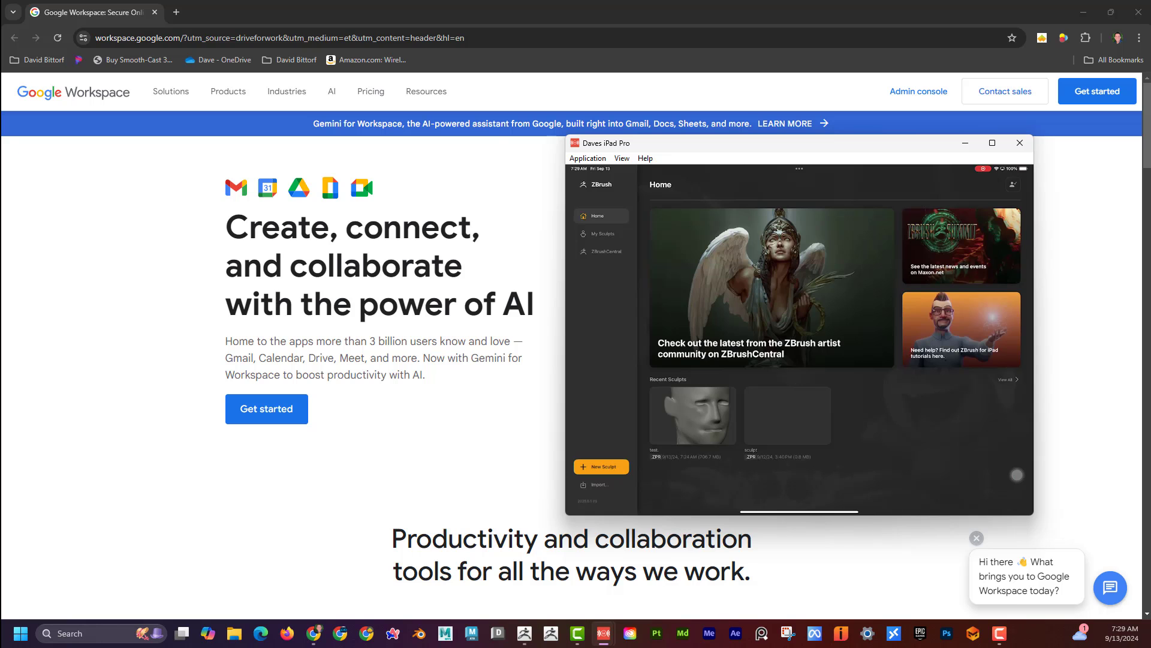
click(524, 633)
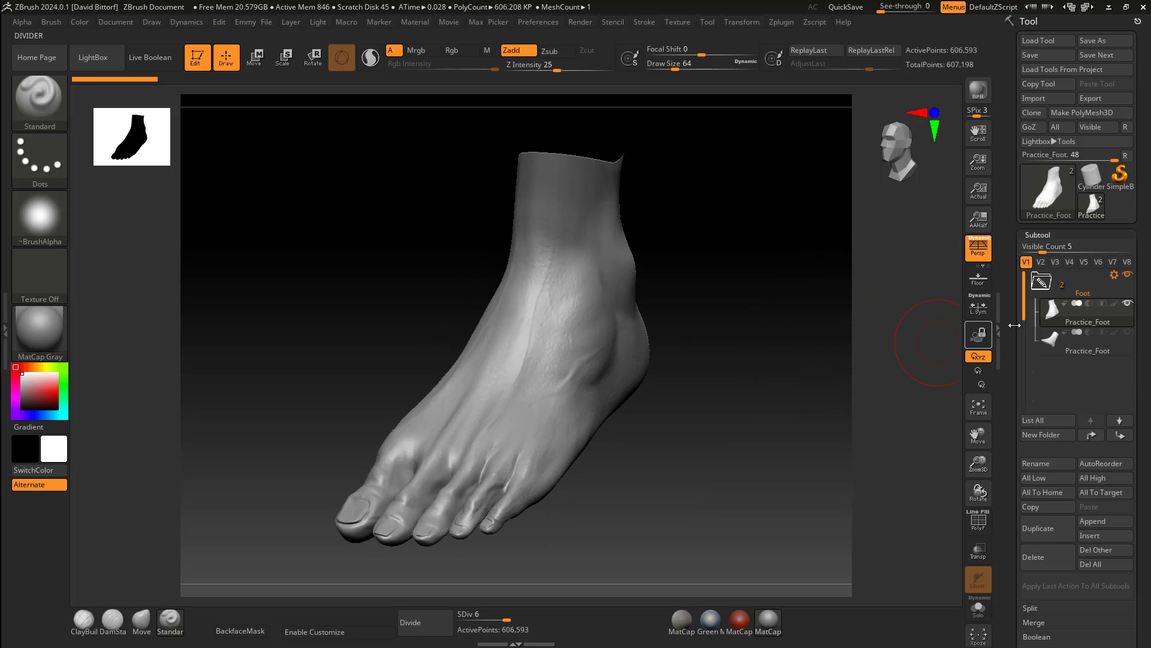
Export the foot model to the Desktop as the OBJ file Practice_OBJ
click(1099, 98)
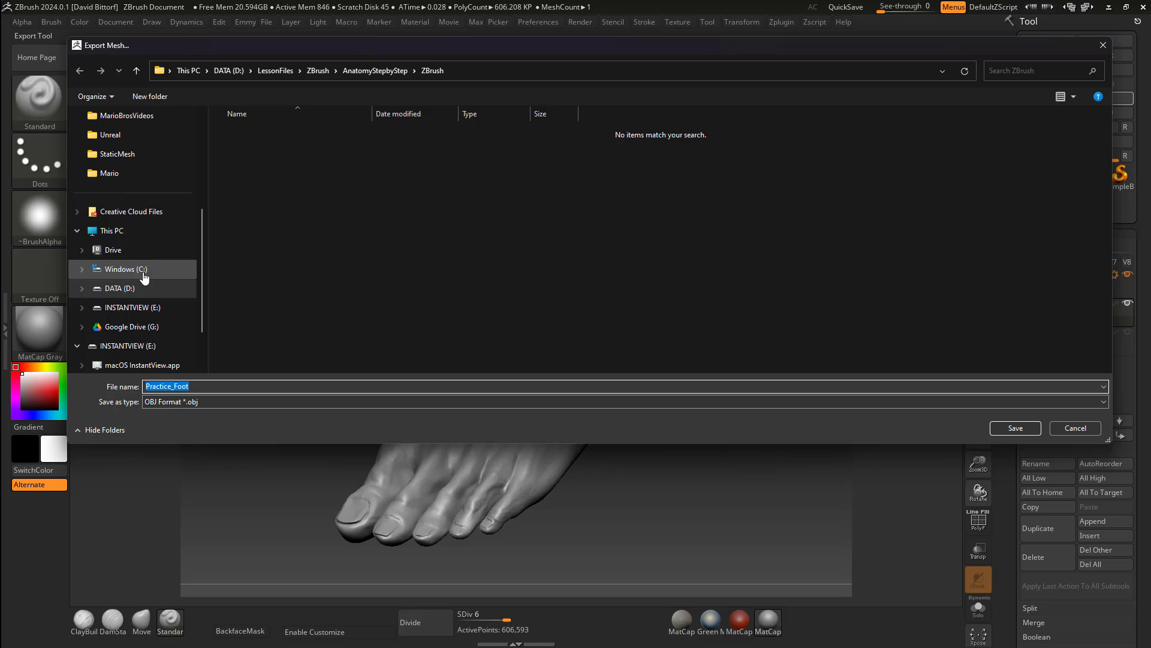
scroll(142, 273, up, 5)
click(147, 273)
click(184, 387)
key(shift+Left)
key(shift+Left)
key(shift+Left)
key(shift+Left)
key(shift+Left)
text(_OB)
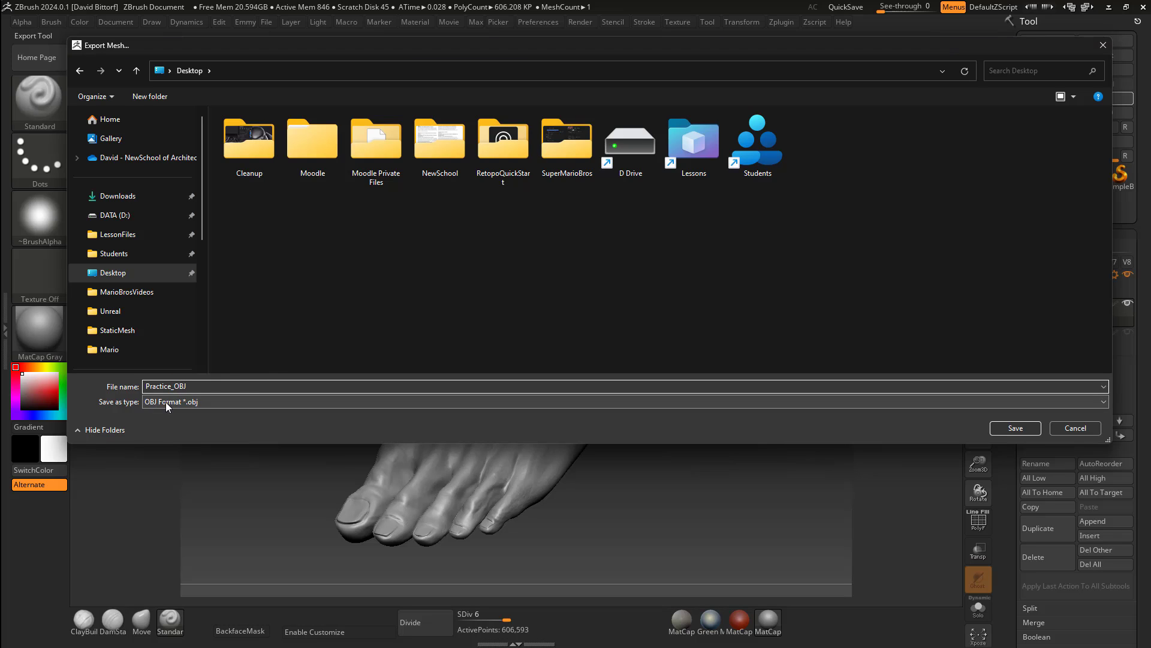
click(1028, 431)
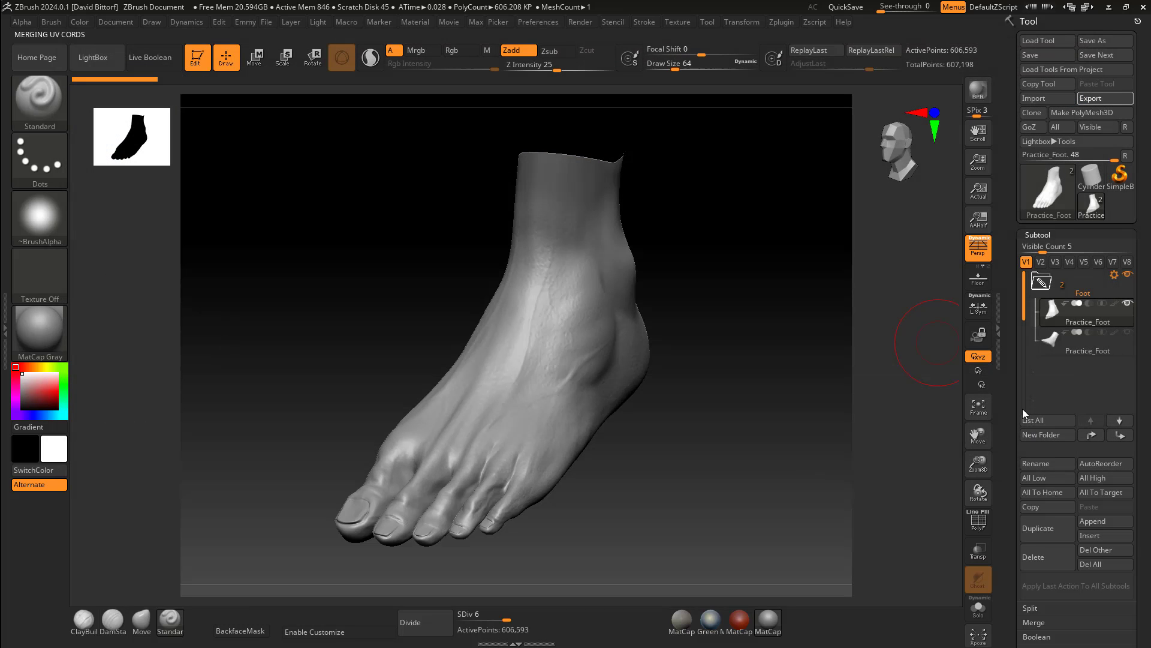
click(1106, 42)
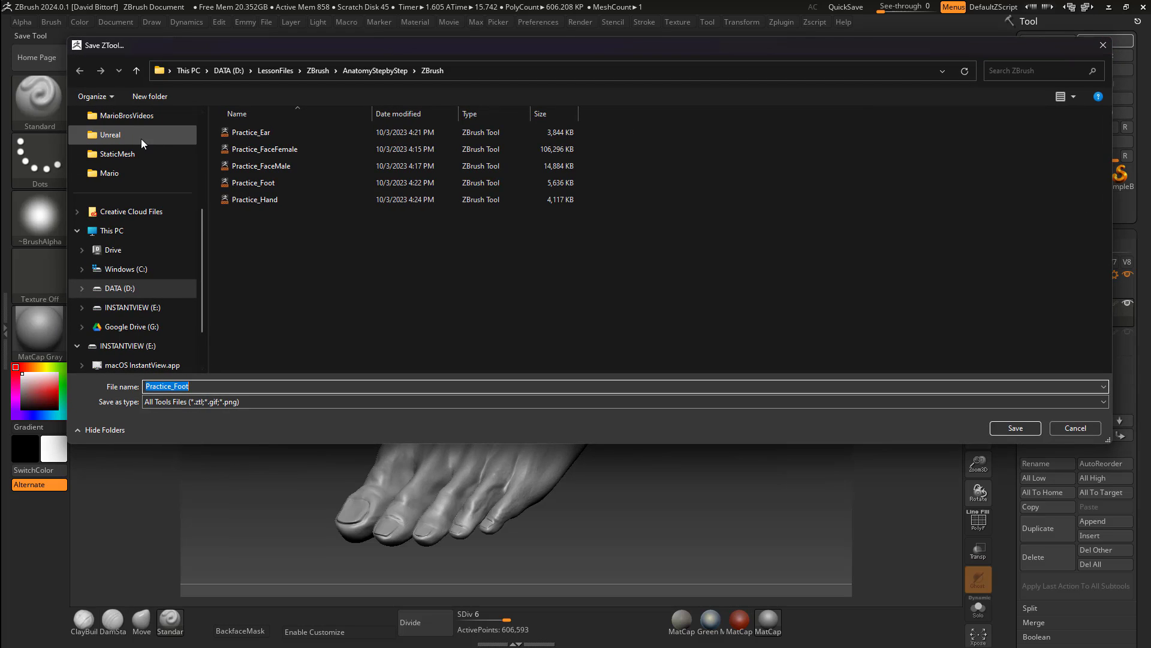
Save the foot tool to the Desktop as Practice_Foot_ZTL, then minimize ZBrush
scroll(147, 236, up, 3)
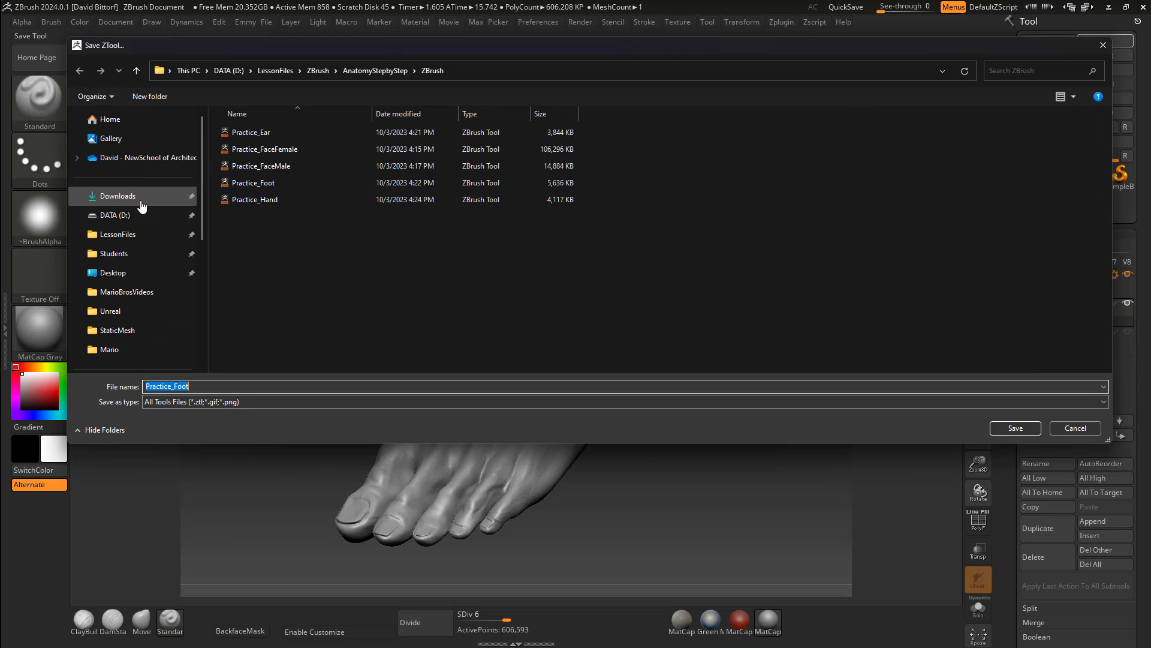
click(144, 269)
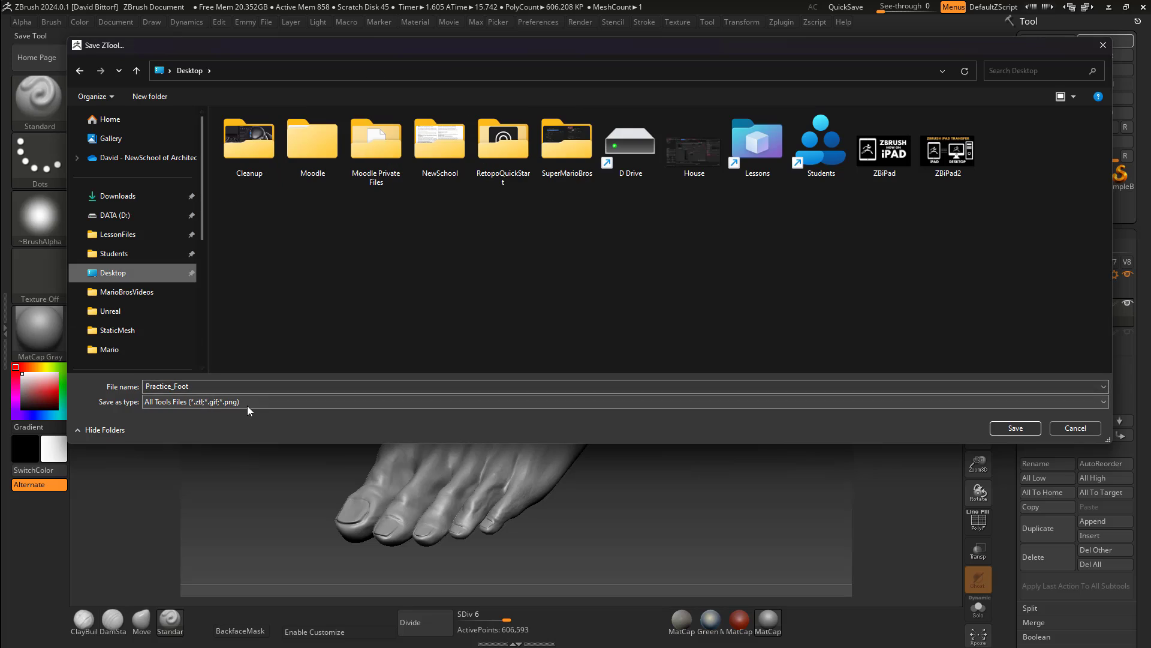
click(247, 402)
click(229, 401)
double_click(201, 387)
mouse_move(201, 387)
mouse_down()
mouse_move(167, 387)
mouse_move(198, 387)
mouse_up()
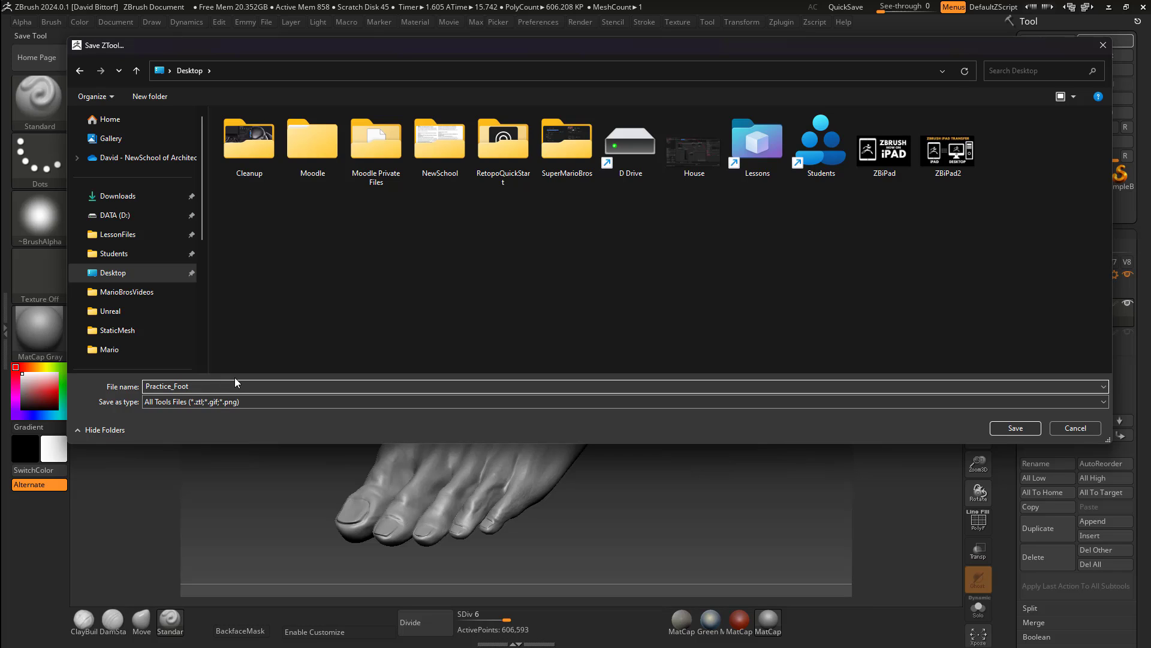
text(_Z)
click(1009, 426)
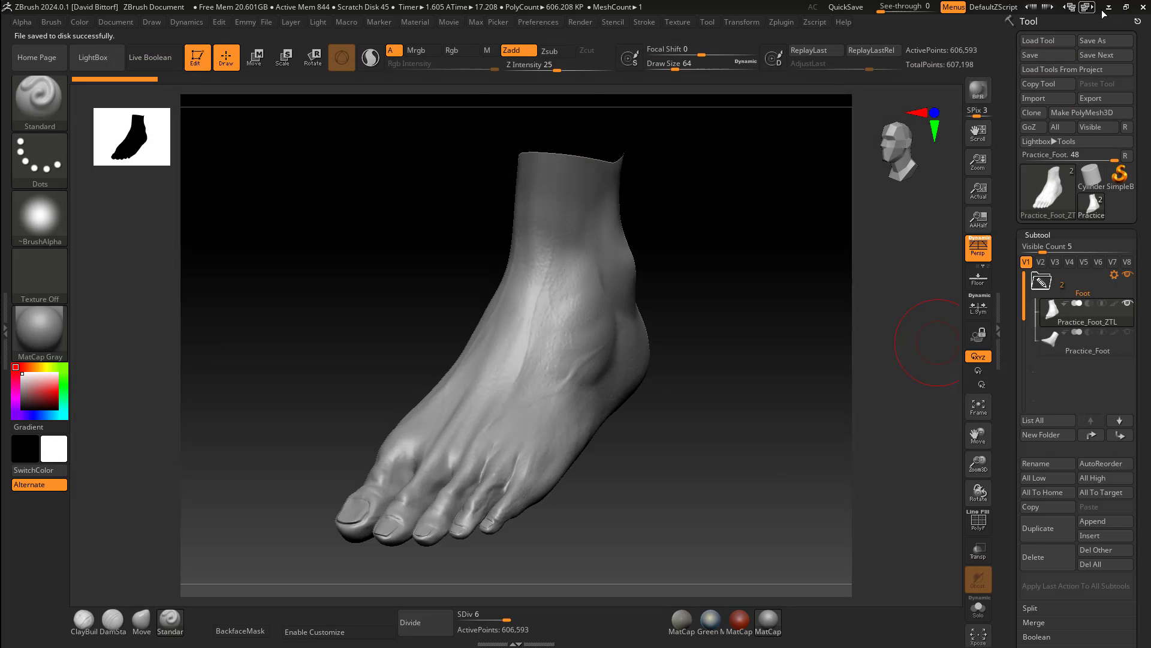
click(1109, 7)
Place Practice_OBJ below the ZTL file on the desktop and open a new Chrome window beside them
click(1083, 12)
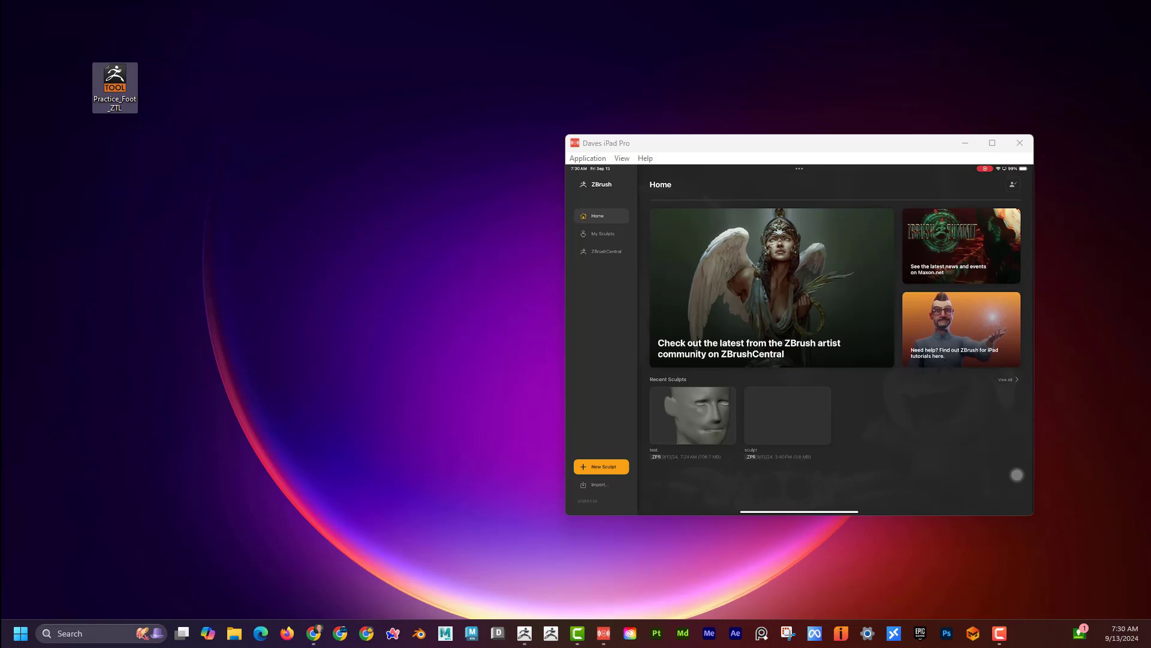
drag(231, 99, 121, 151)
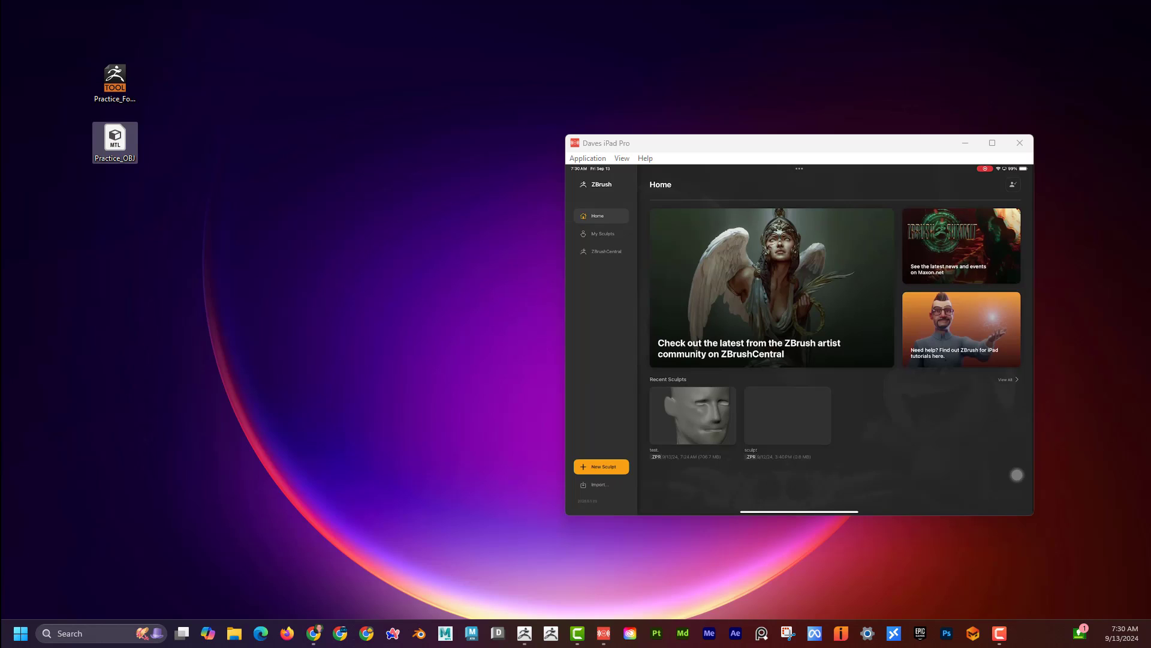
click(314, 632)
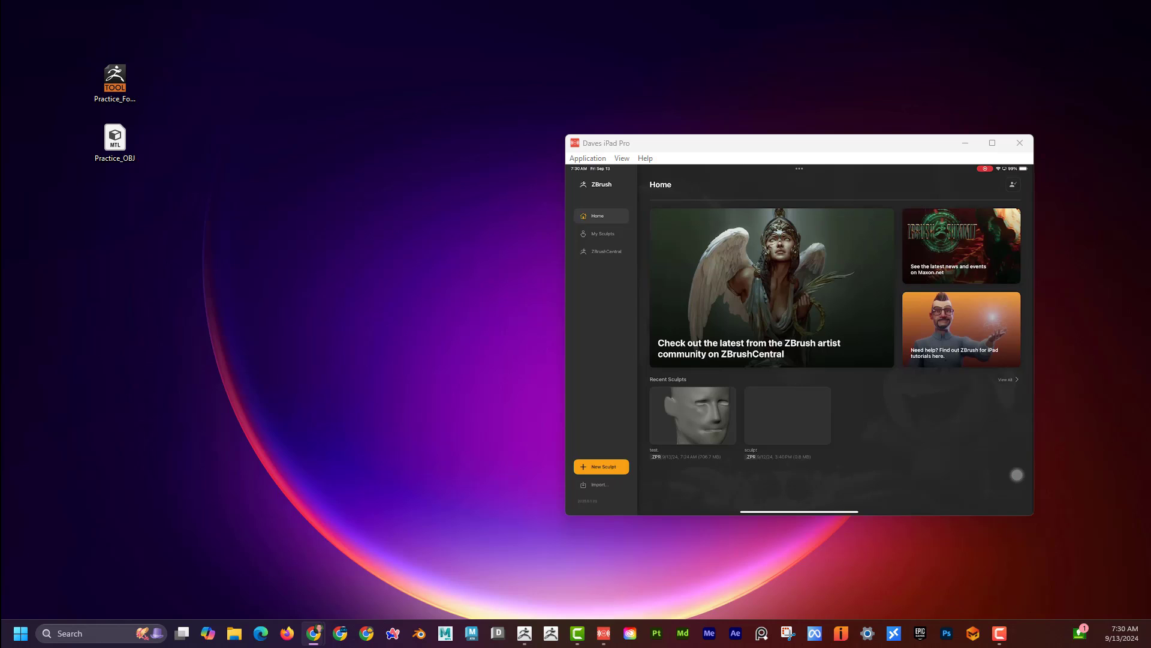
drag(1150, 252, 664, 51)
mouse_move(801, 27)
mouse_down()
mouse_move(803, 69)
mouse_move(792, 34)
mouse_up()
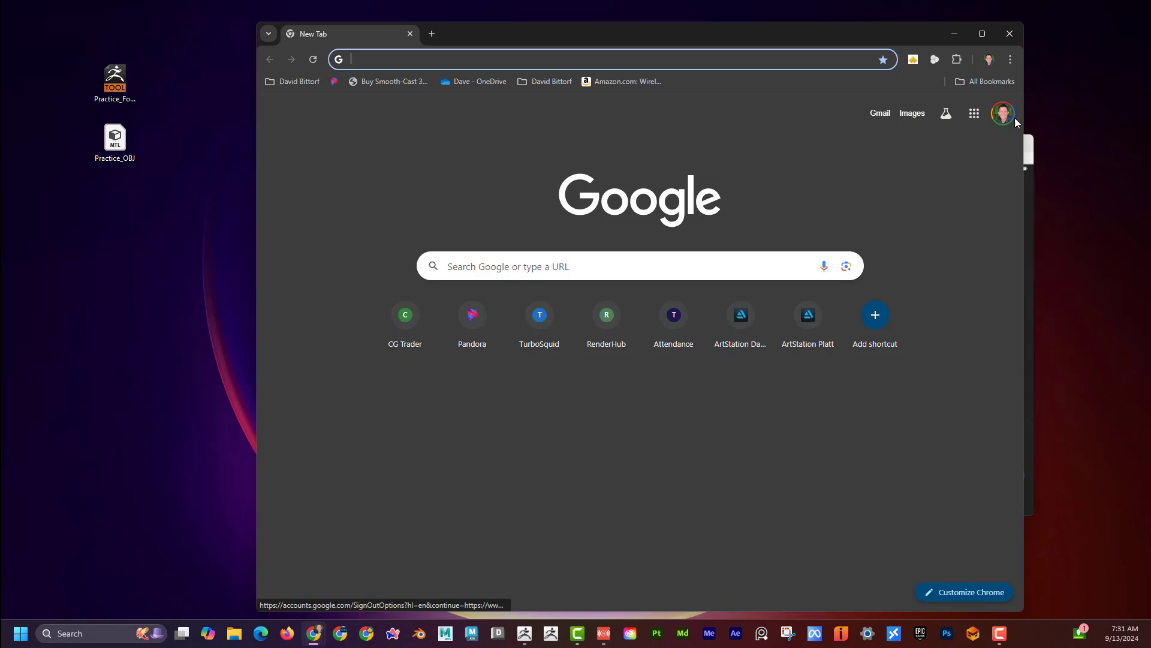
Open Google Drive from the Google apps grid and go to My Drive
click(975, 116)
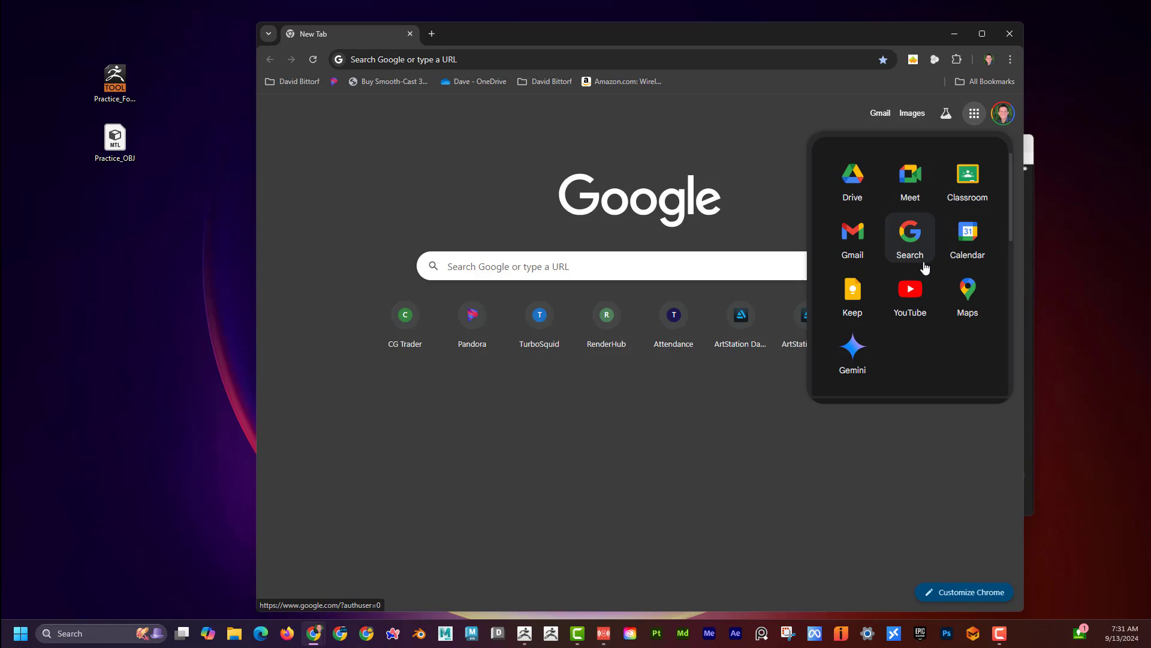
click(855, 187)
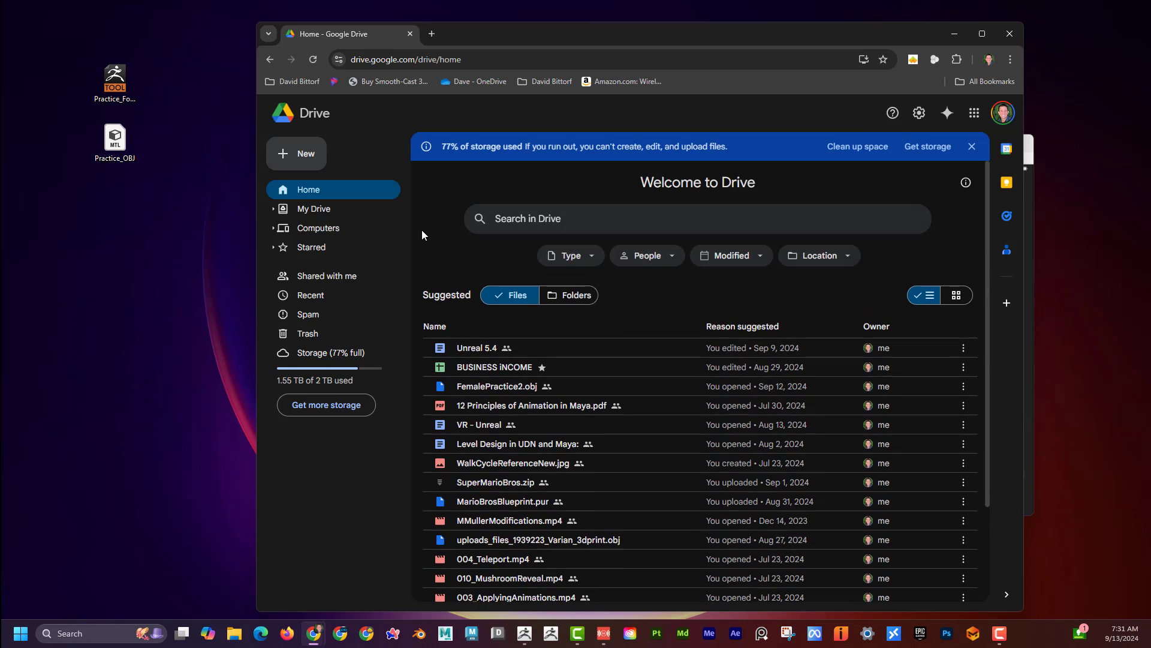
click(330, 210)
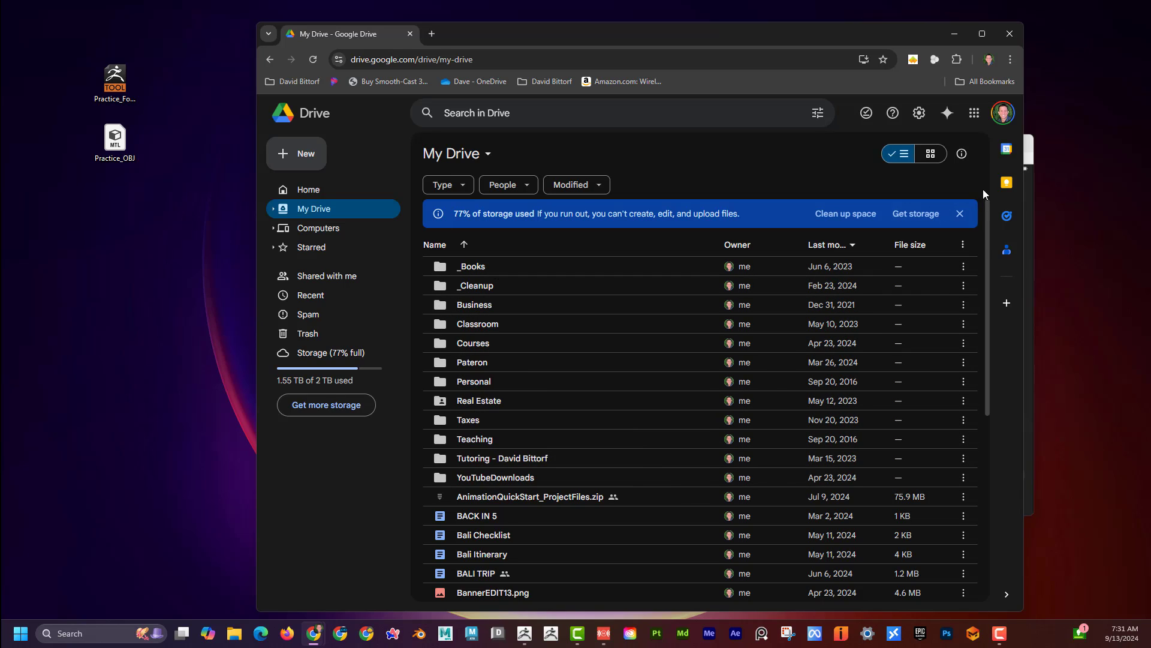
Create a new folder named 'iPad Zbrush Files' in My Drive
click(298, 154)
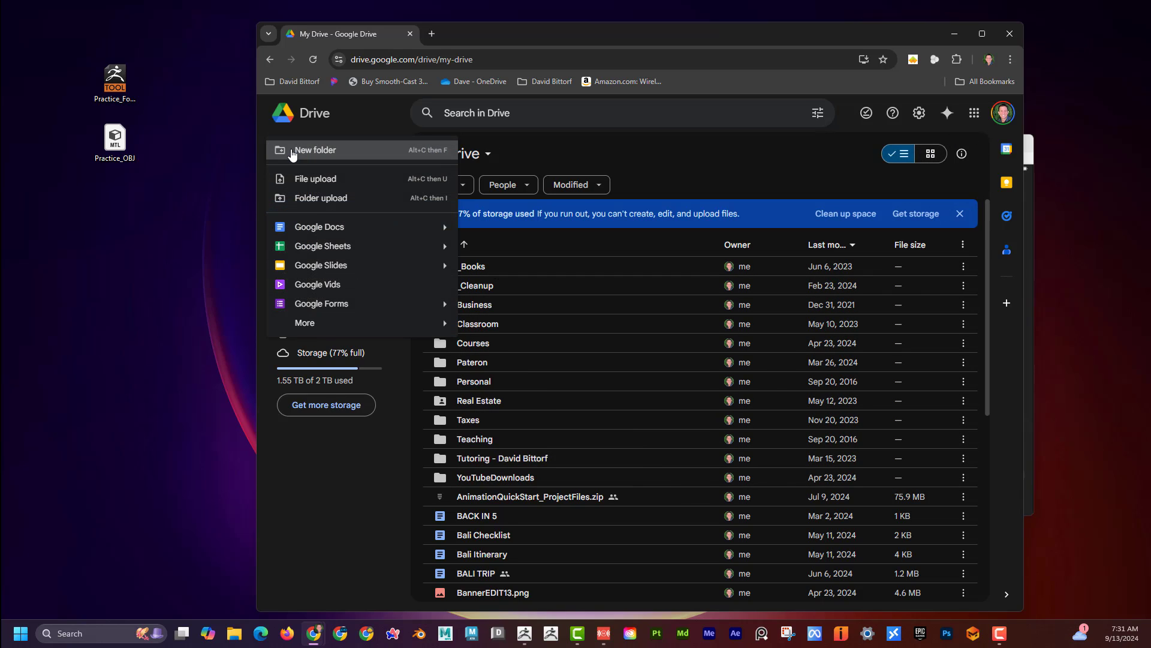
click(300, 154)
text(iPad )
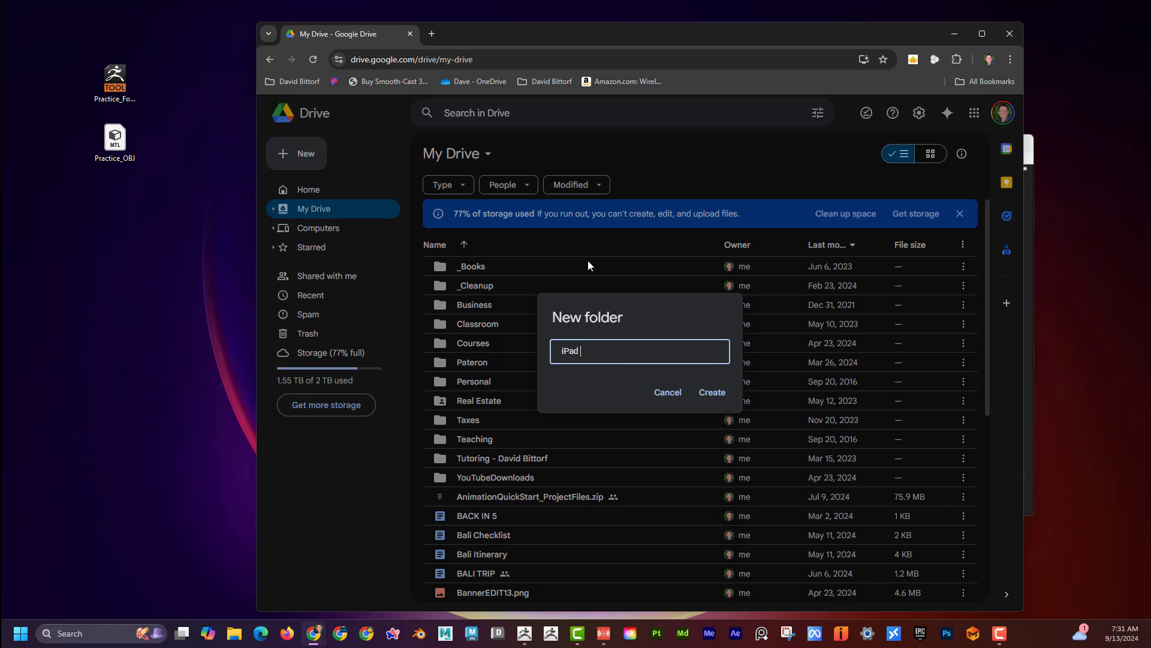
text(Zbru)
key(BackSpace)
key(BackSpace)
key(BackSpace)
text(brush Files)
click(721, 397)
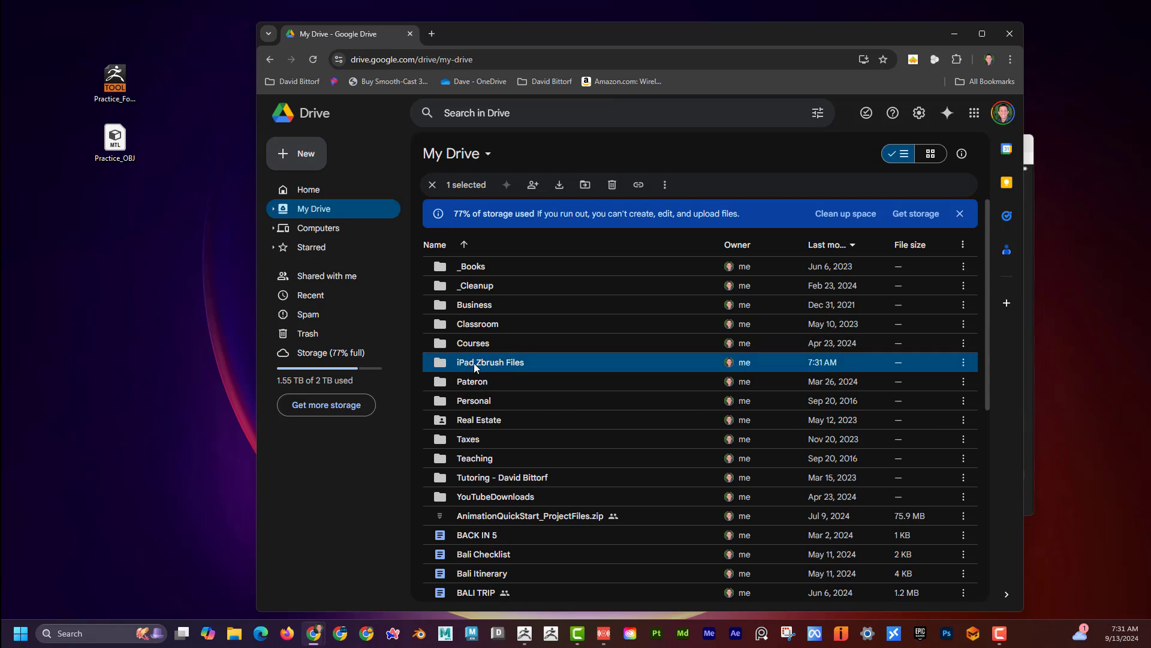
Upload Practice_Foot_ZTL.ztl and Practice_OBJ.mtl into the iPad Zbrush Files folder, then minimize Chrome
double_click(510, 364)
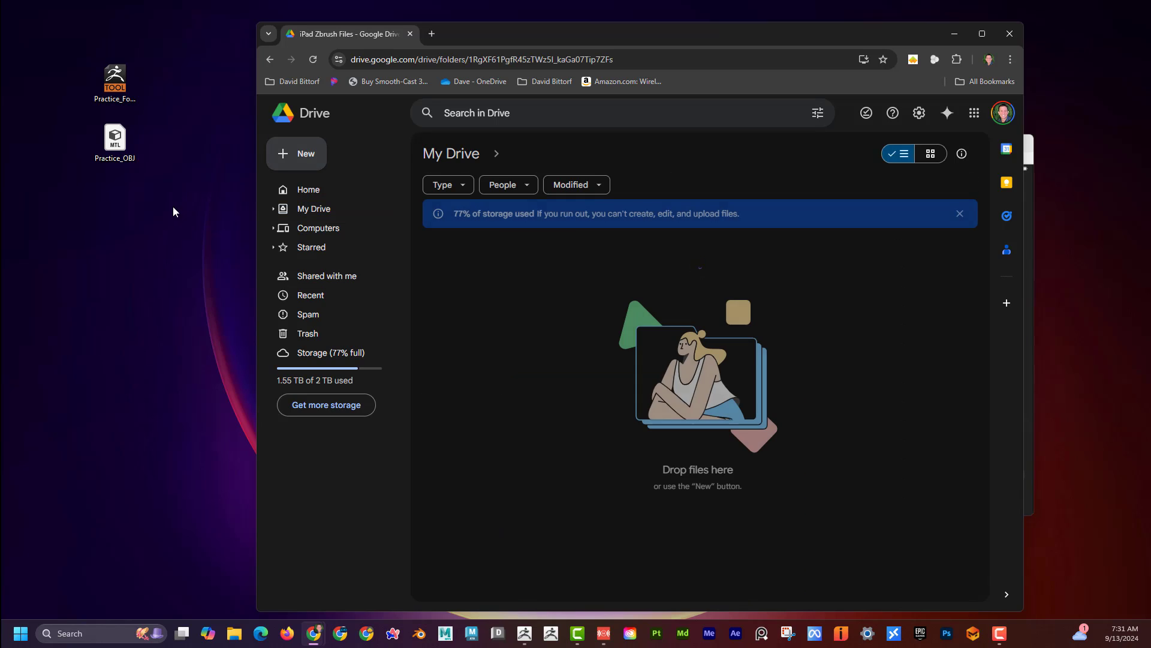
drag(173, 187, 89, 58)
drag(115, 81, 549, 375)
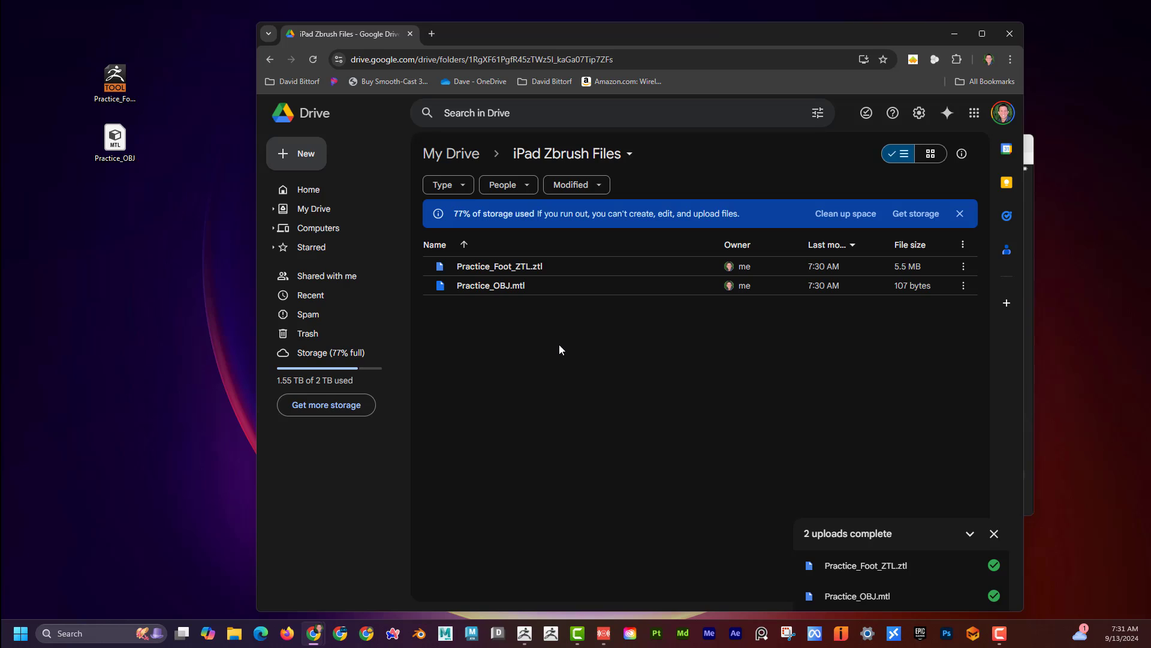
drag(650, 32, 624, 12)
key(super+Down)
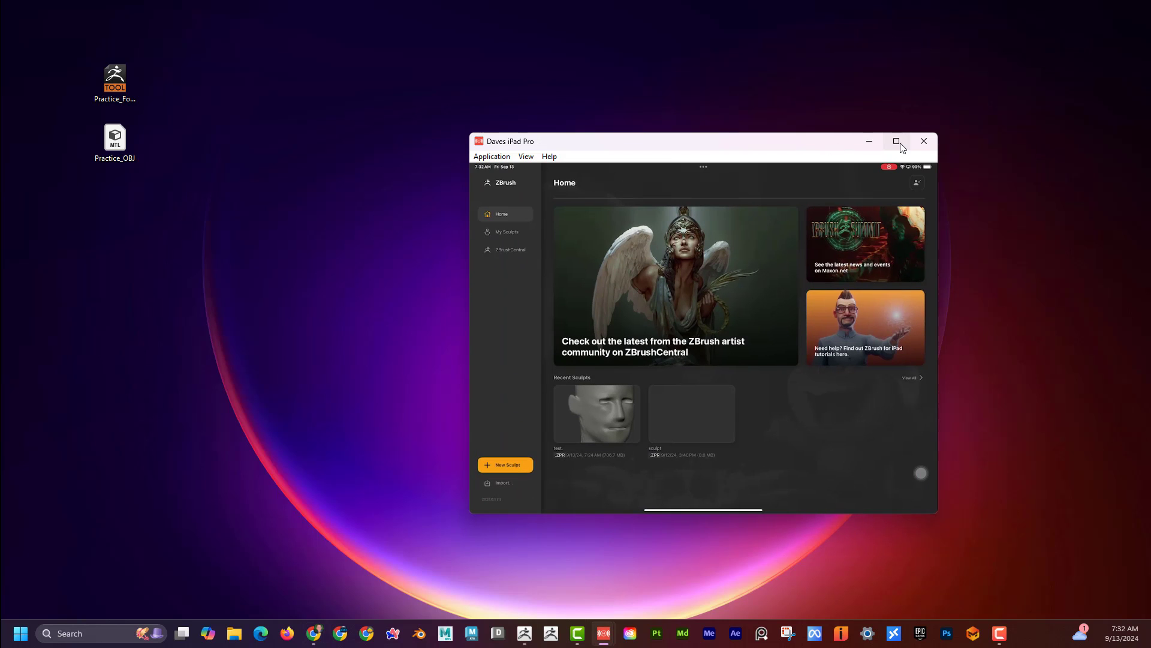
Maximize the iPad screen-mirroring window
click(897, 142)
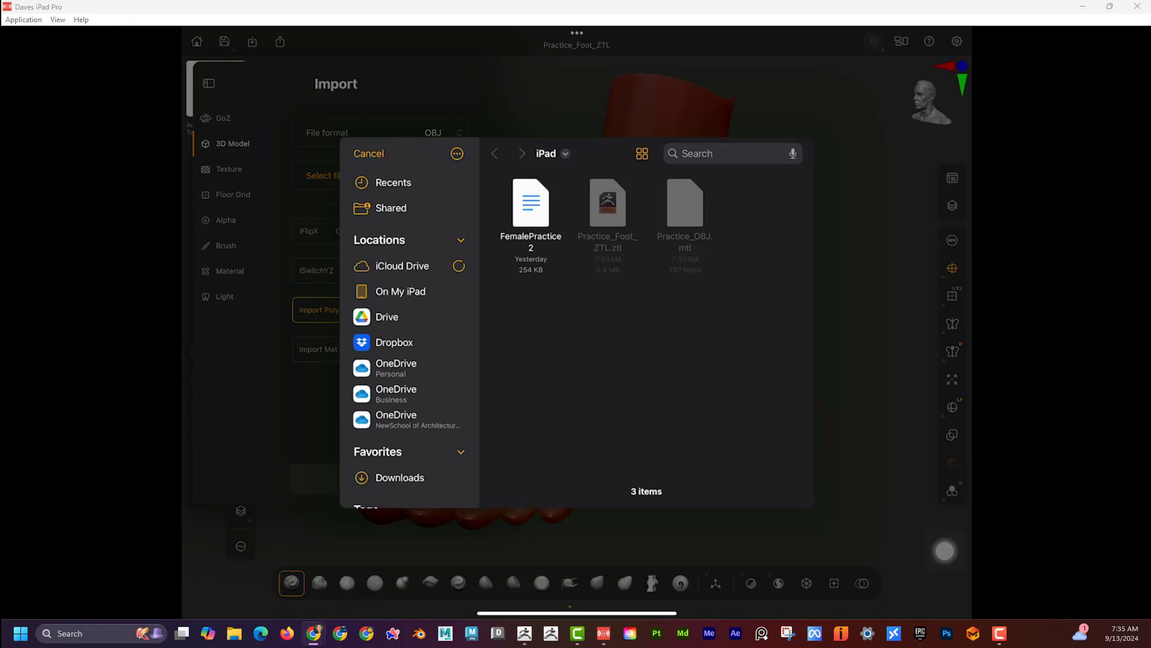
Return the iPad to its home screen, shrink the mirror window, and bring Chrome's Drive folder forward
key(alt+Tab)
key(super+h)
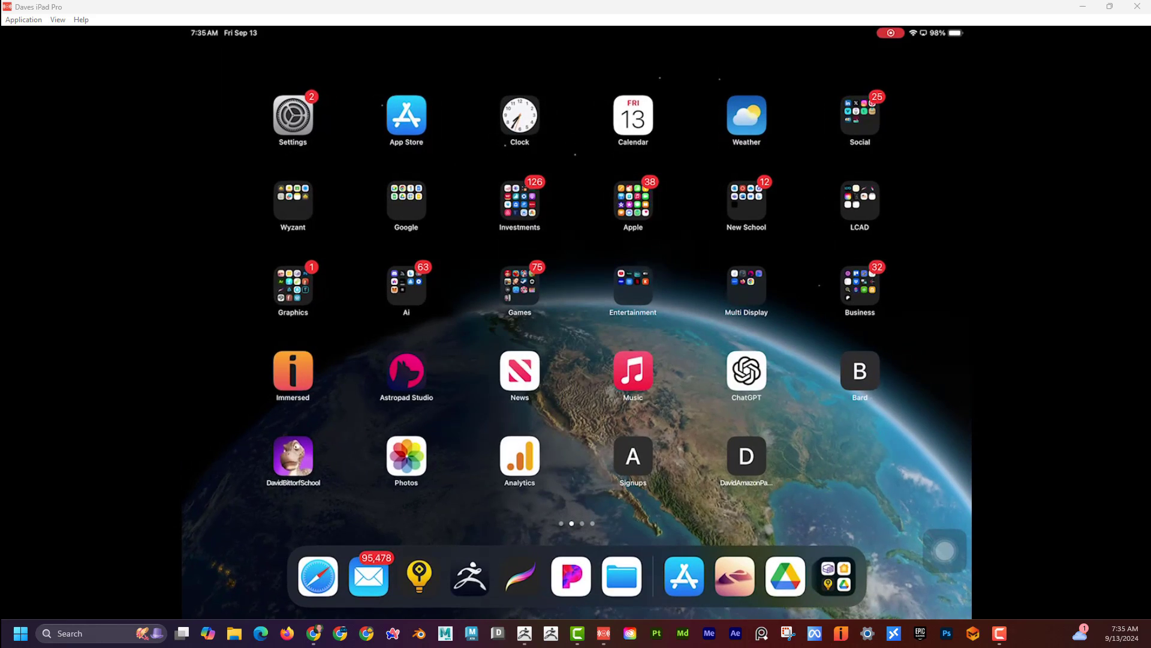
drag(984, 8, 893, 274)
click(313, 632)
drag(656, 12, 473, 66)
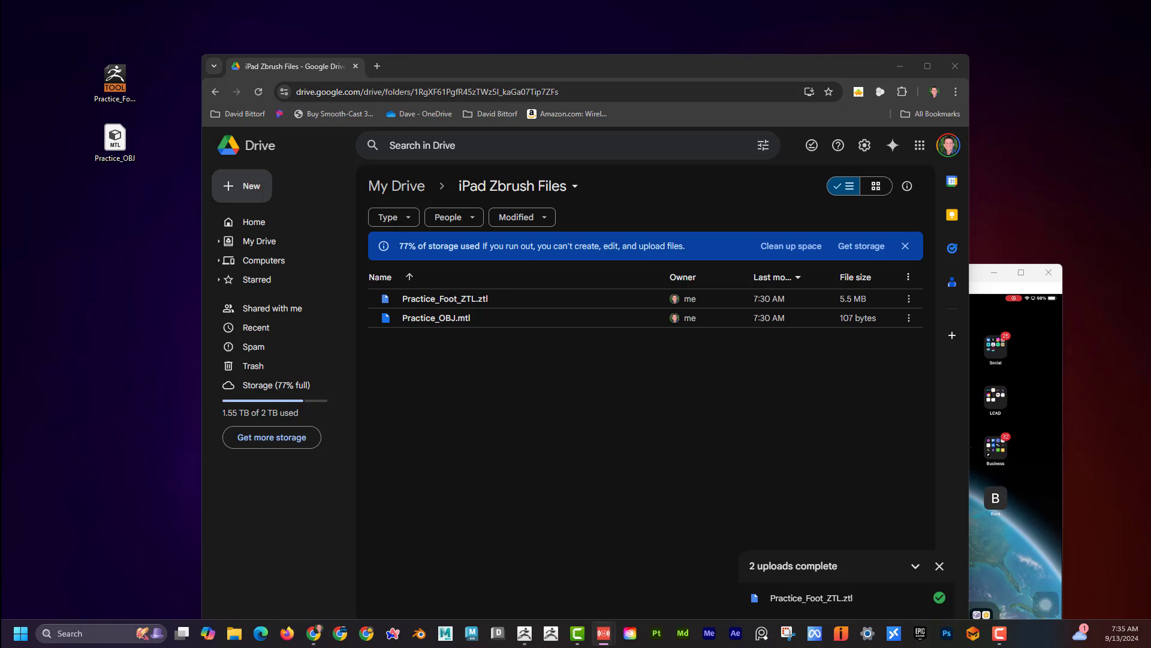
Upload Practice_OBJ.obj from the desktop into the iPad Zbrush Files Drive folder
drag(1016, 419, 455, 405)
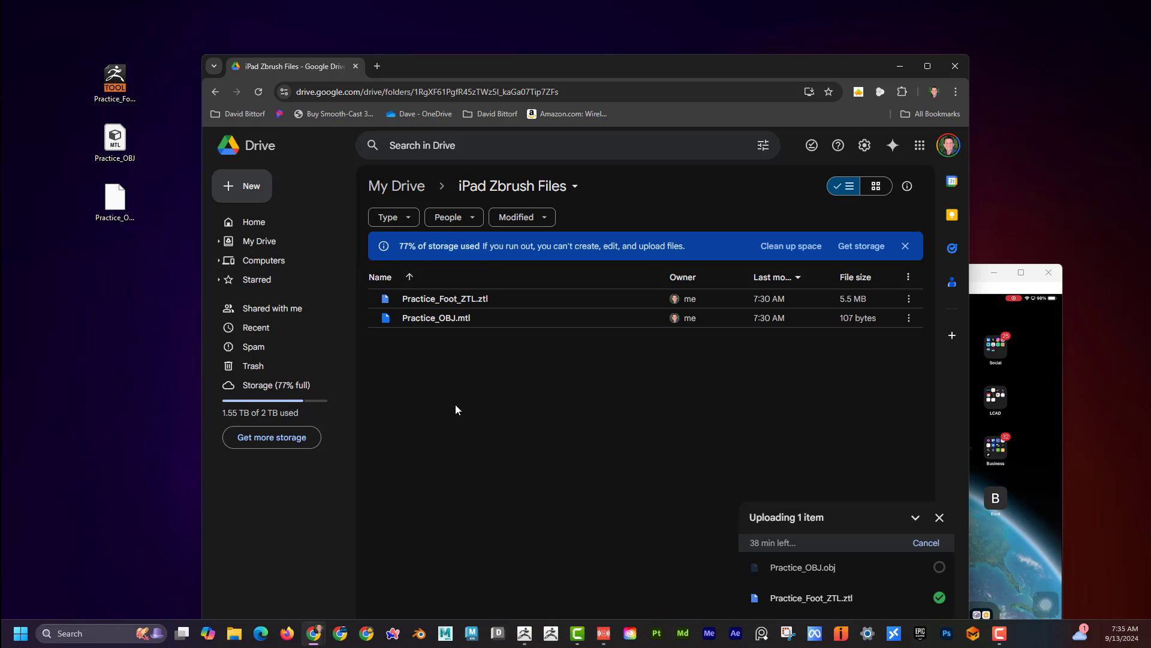